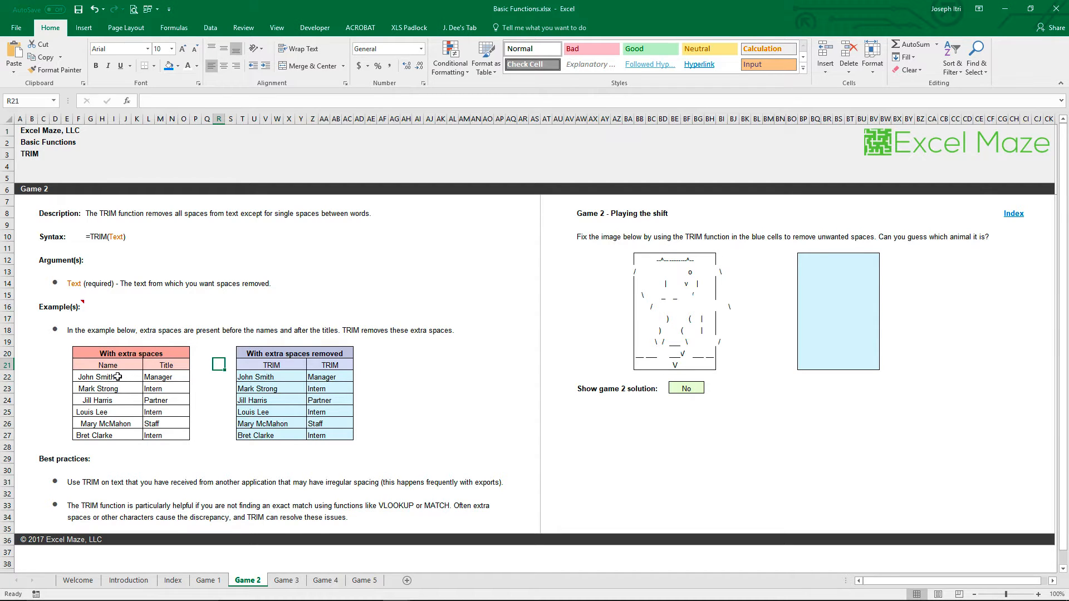
# Inspect name cells F22 and F24 and title cell L23 in edit mode for extra leading and trailing spaces
pyautogui.doubleClick(79, 374)
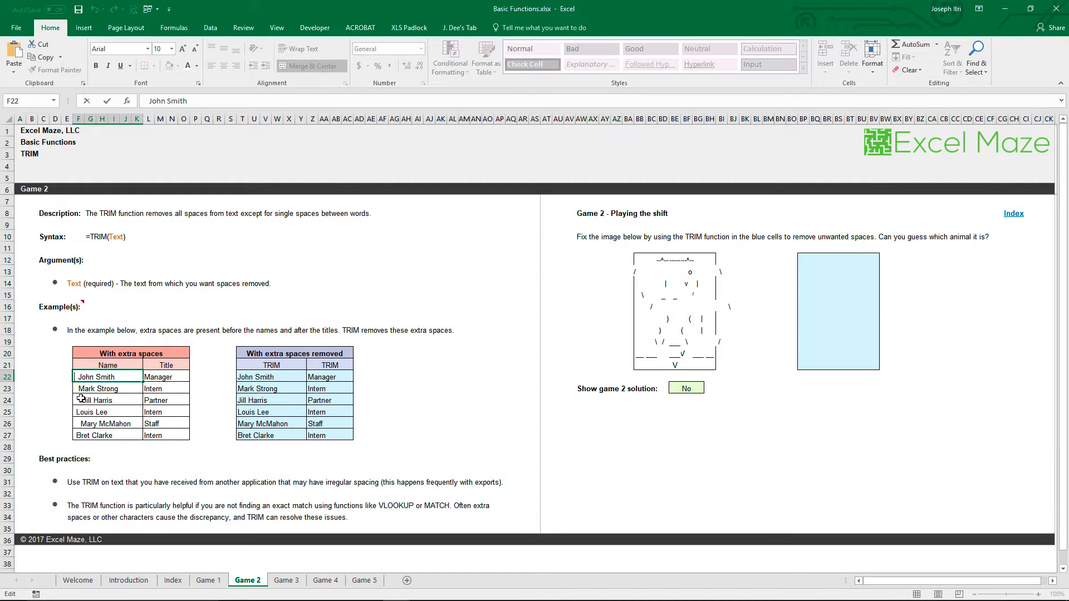
pyautogui.click(80, 399)
pyautogui.doubleClick(96, 399)
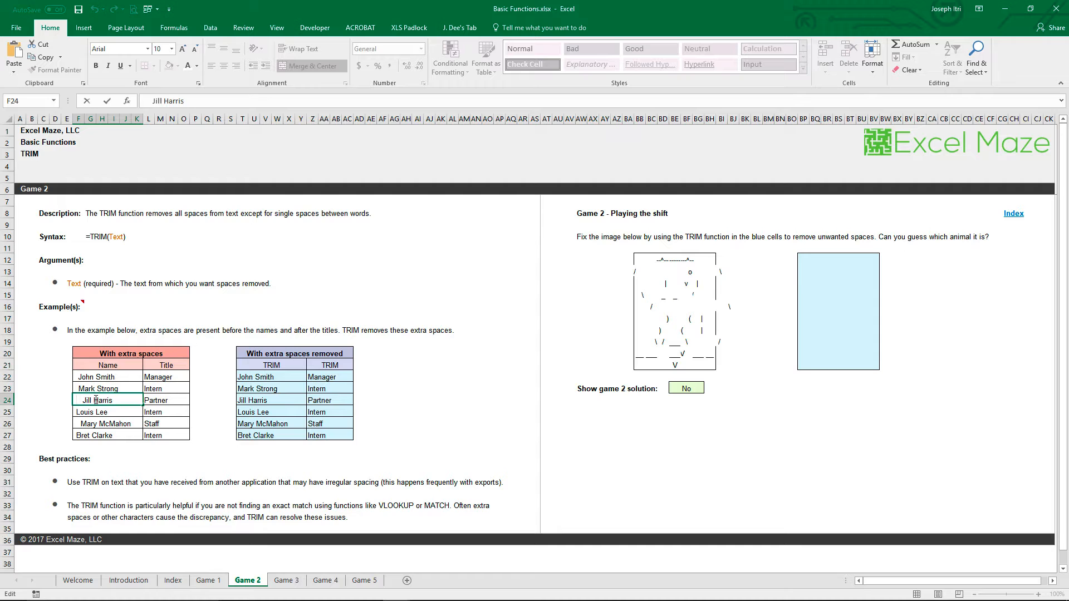
pyautogui.press('Escape')
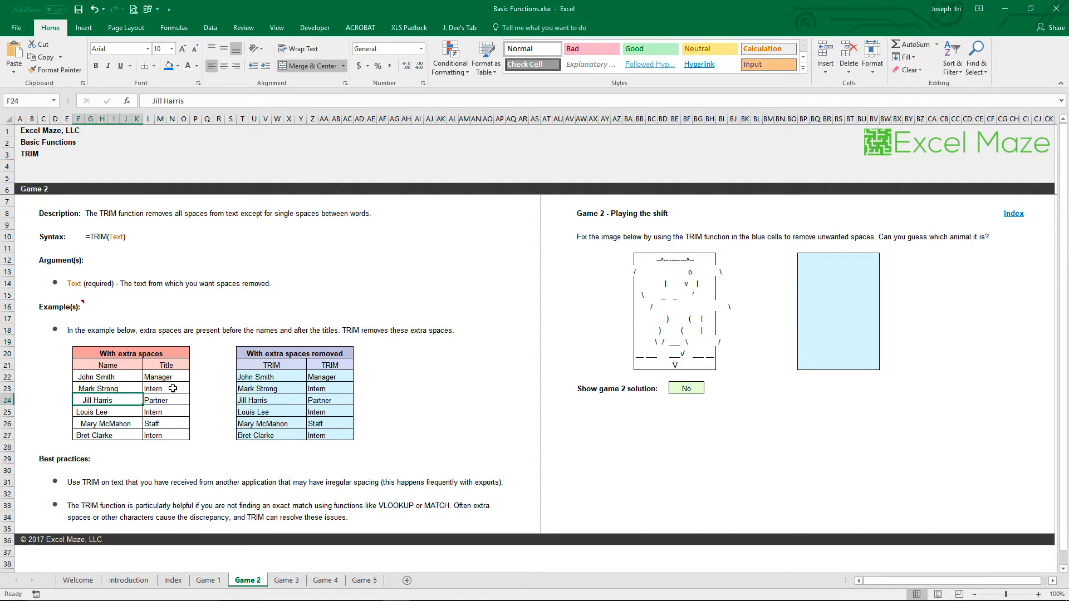
pyautogui.doubleClick(173, 388)
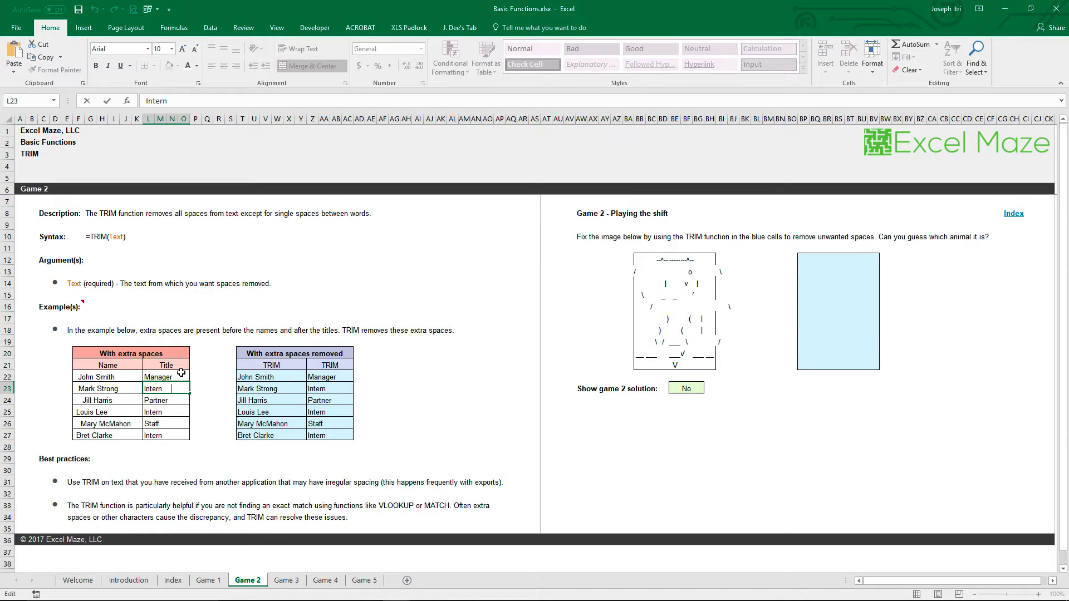
pyautogui.press('Return')
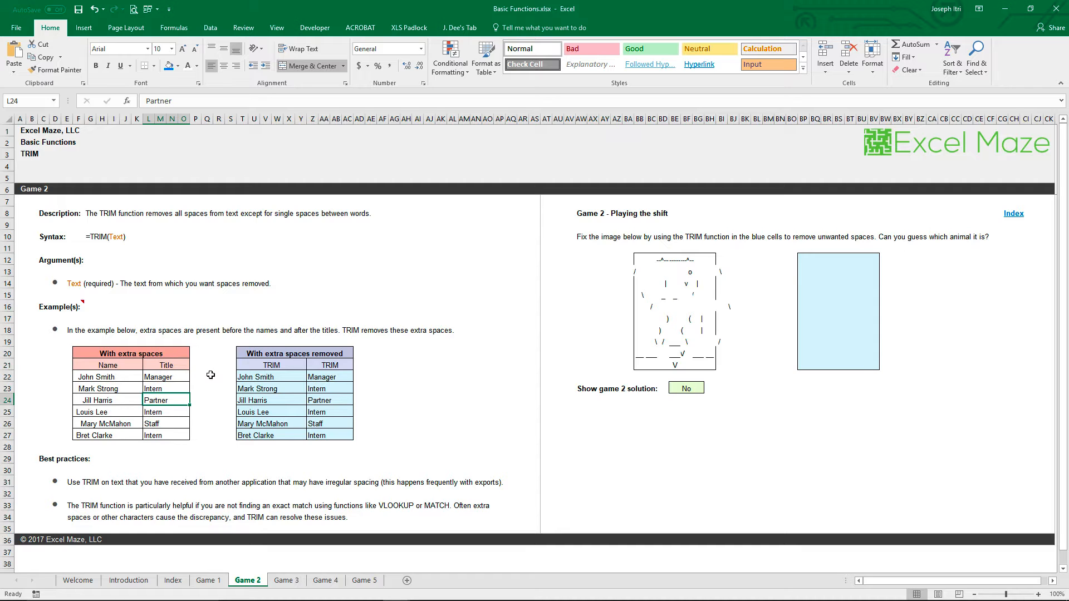
# Review the TRIM formulas in the first row of the cleaned table, cells T22 and Z22, and the cells they reference
pyautogui.click(278, 377)
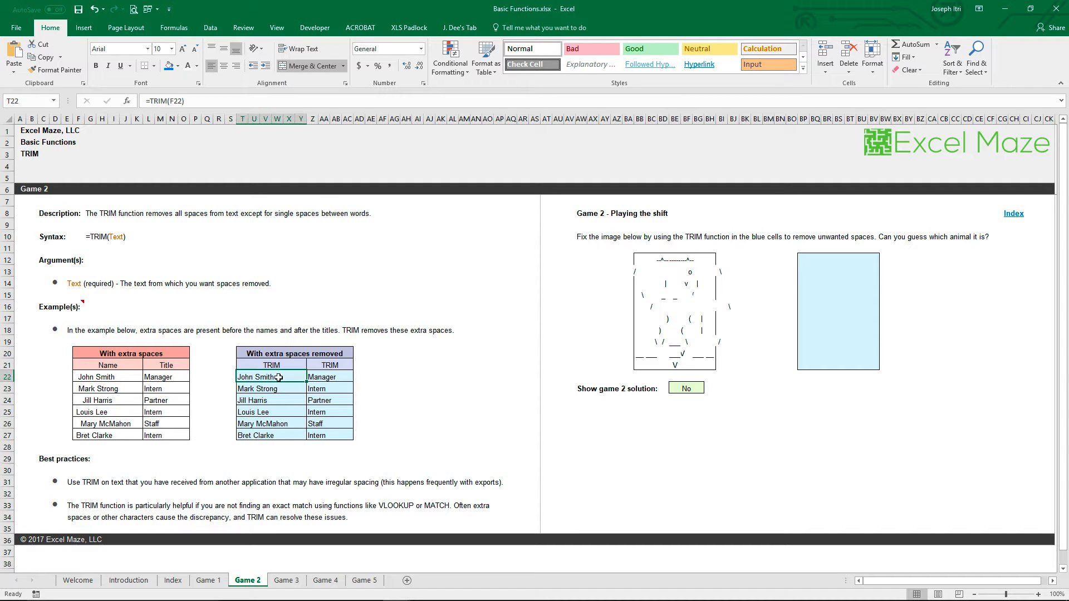
pyautogui.doubleClick(278, 377)
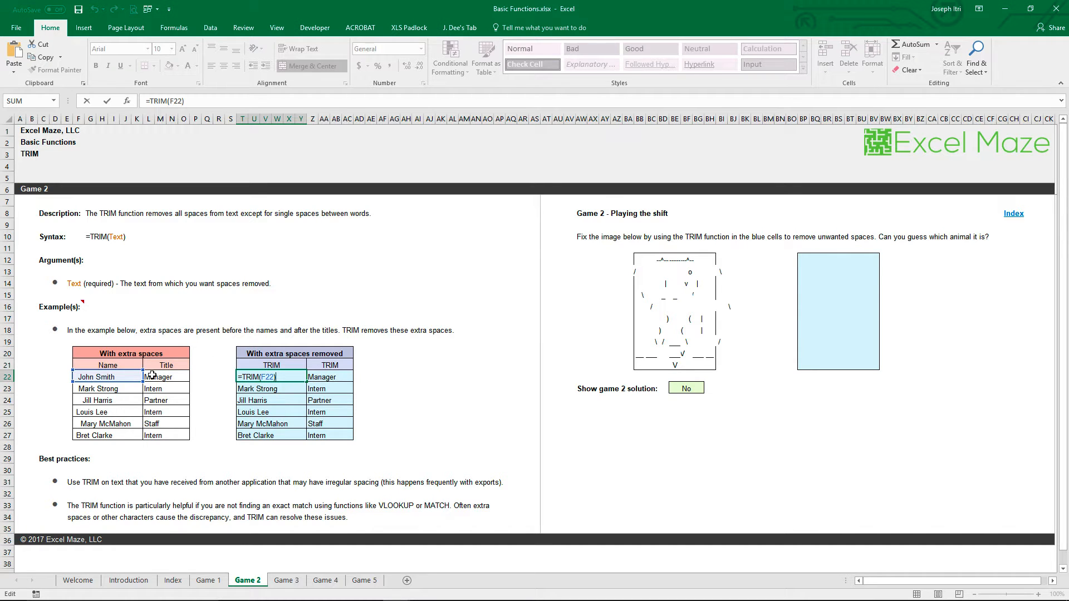
pyautogui.press('Return')
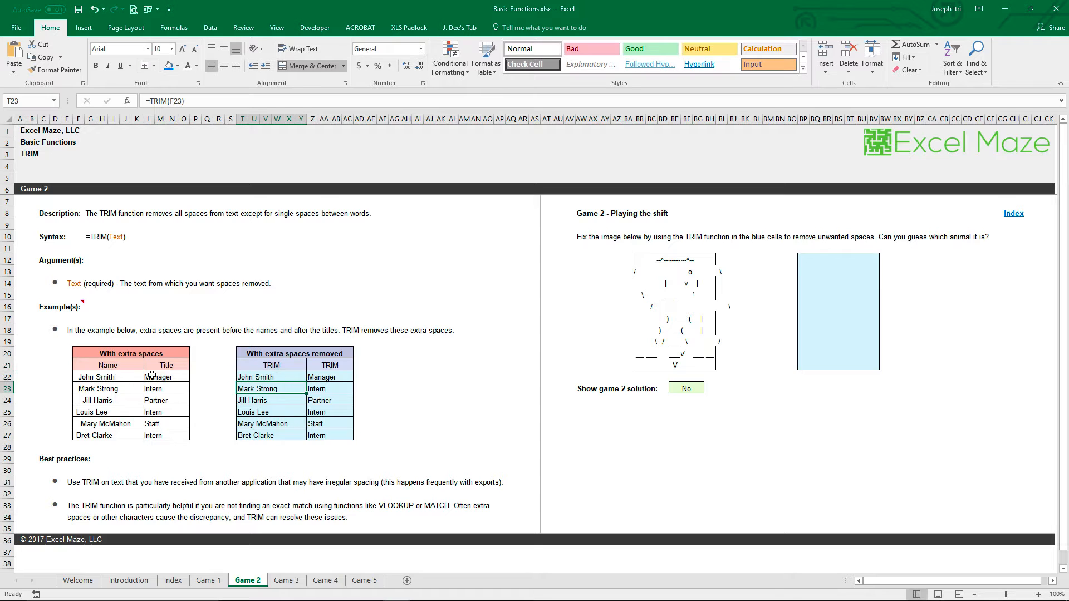
pyautogui.click(335, 379)
pyautogui.doubleClick(343, 377)
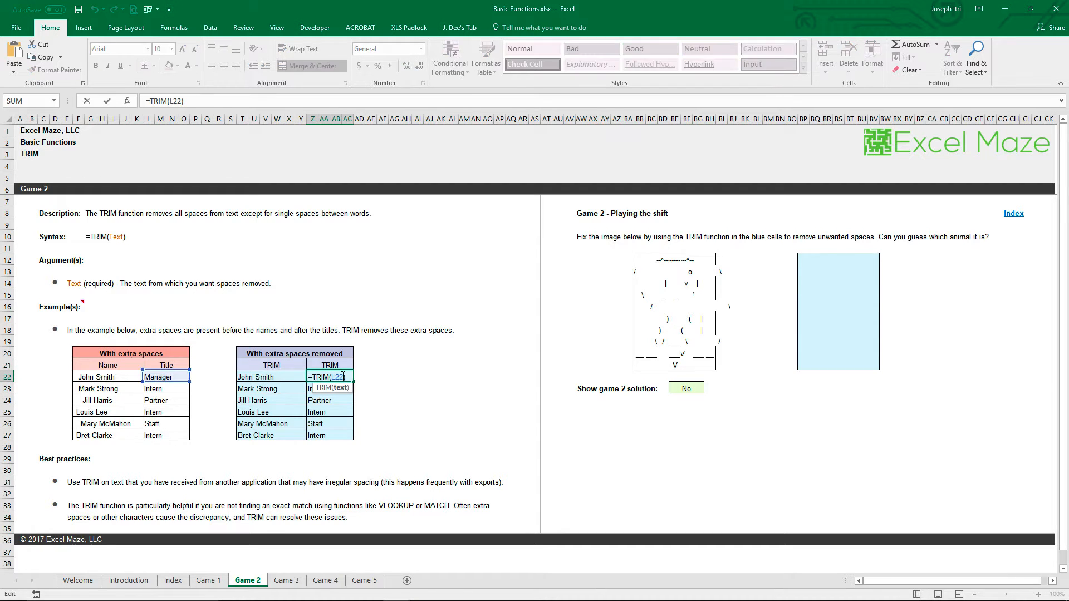
pyautogui.press('Escape')
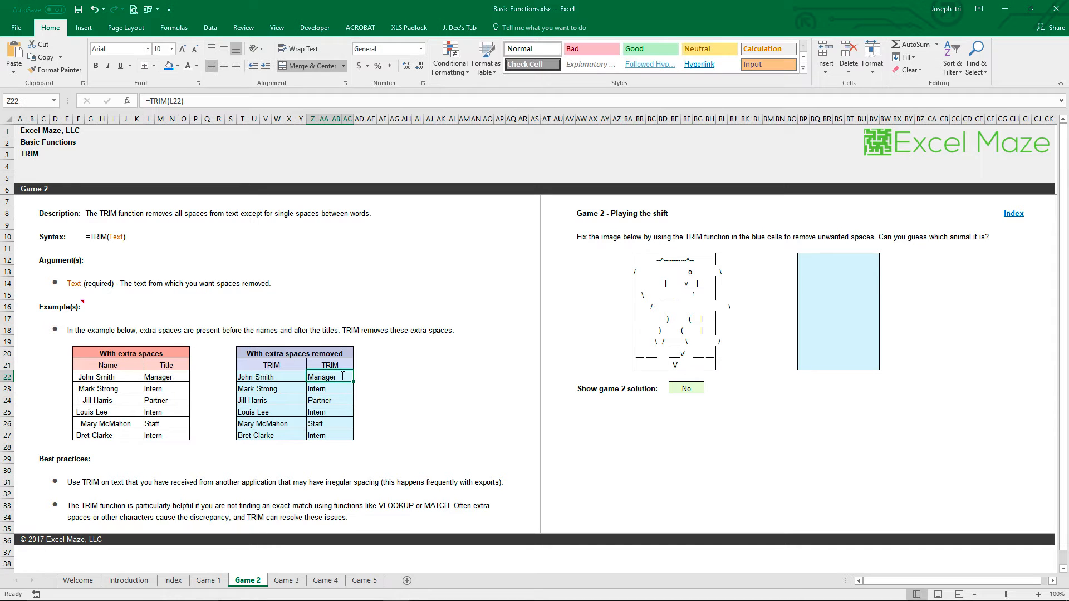
# Copy the trimmed titles from Z22 to Z27 and paste them as values starting at AE22
pyautogui.hotkey('shift', 'Down')
pyautogui.hotkey('shift', 'Down')
pyautogui.hotkey('shift', 'Down')
pyautogui.hotkey('shift', 'Down')
pyautogui.hotkey('shift', 'Down')
pyautogui.hotkey('shift', 'Down')
pyautogui.hotkey('shift', 'Up')
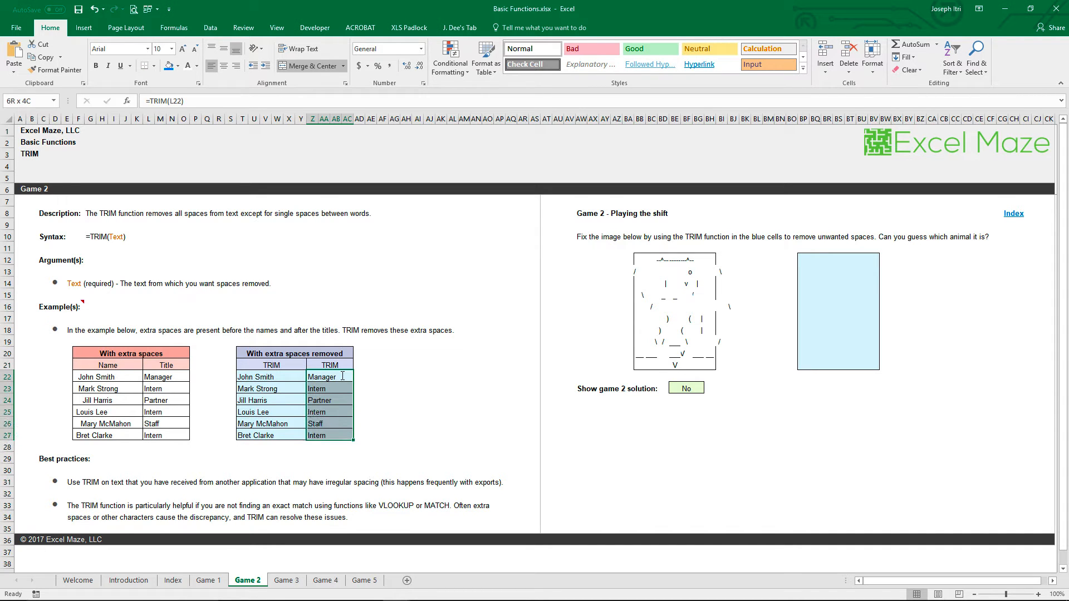
pyautogui.hotkey('ctrl', 'c')
pyautogui.press('Right')
pyautogui.press('Right')
pyautogui.press('Right')
pyautogui.press('Right')
pyautogui.press('Right')
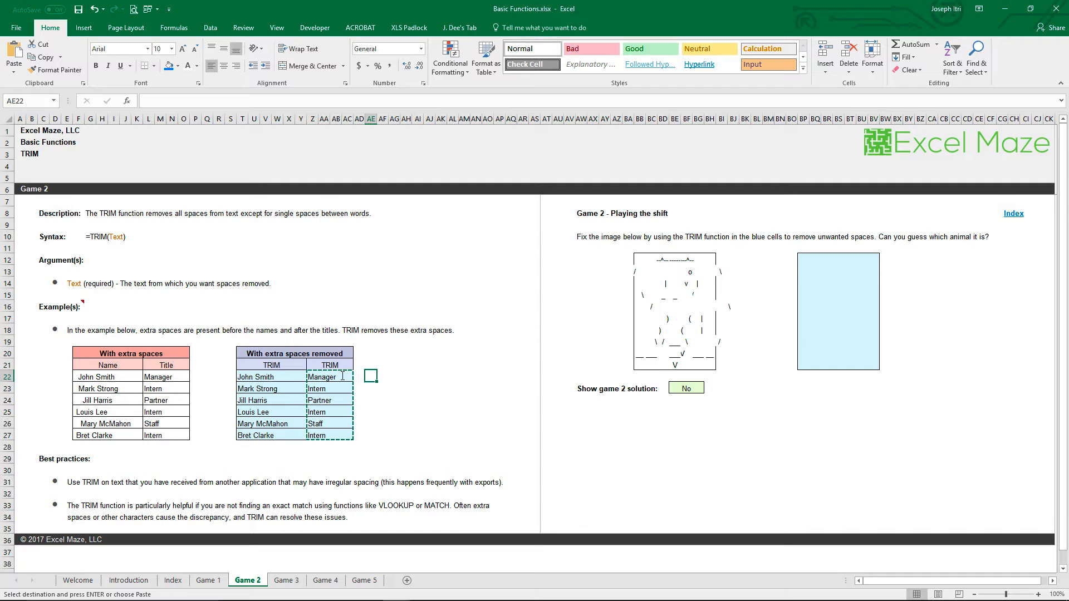
pyautogui.hotkey('ctrl', 'alt', 'v')
pyautogui.press('v')
pyautogui.press('Return')
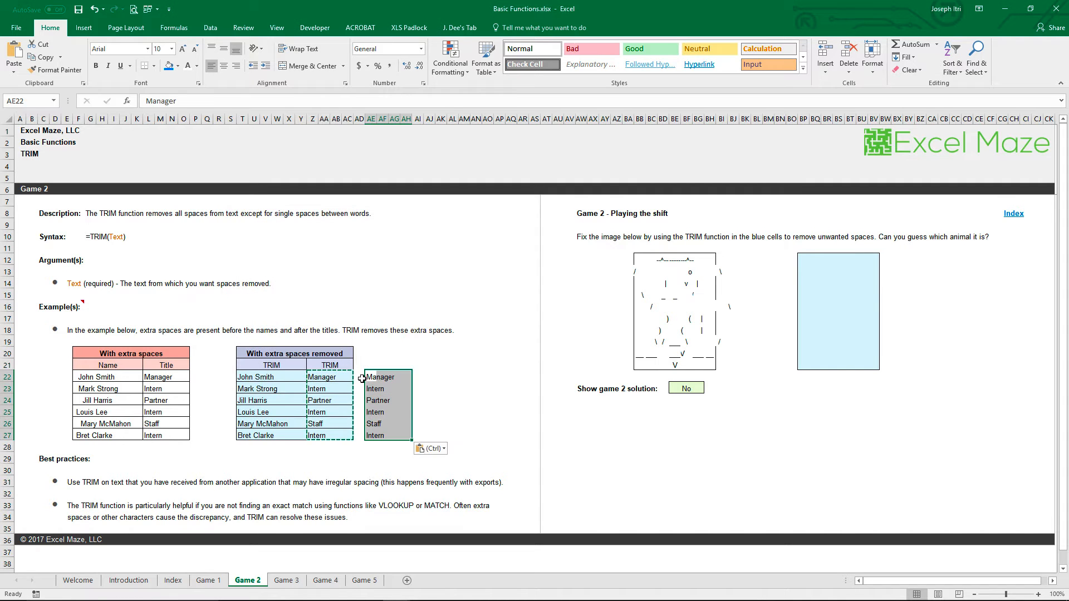
# Check the pasted titles in AE22 and AE23 in edit mode for leftover trailing spaces
pyautogui.doubleClick(368, 376)
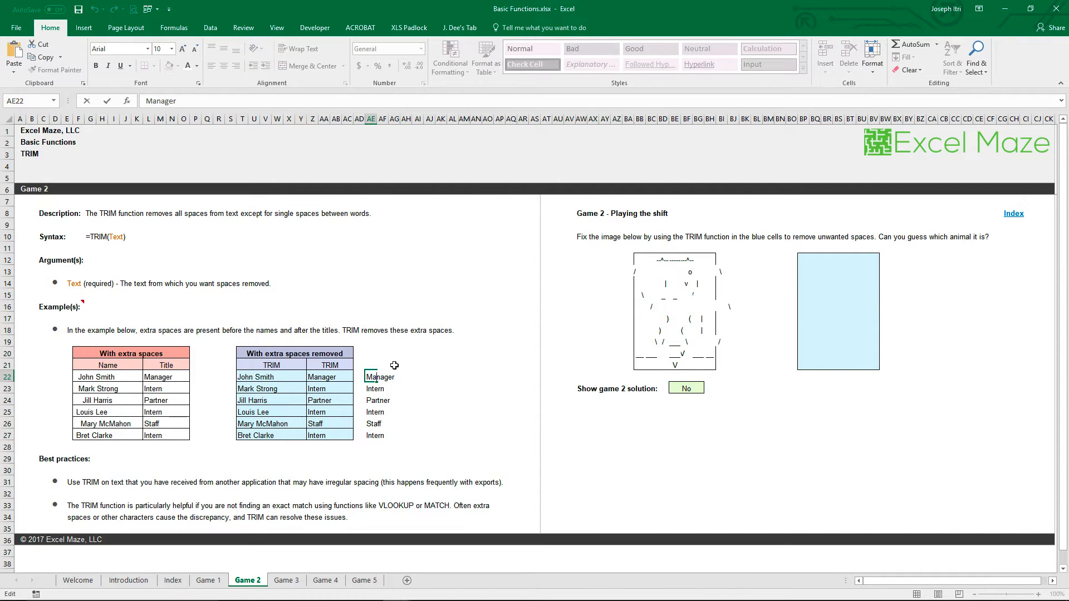
pyautogui.press('Return')
pyautogui.doubleClick(371, 388)
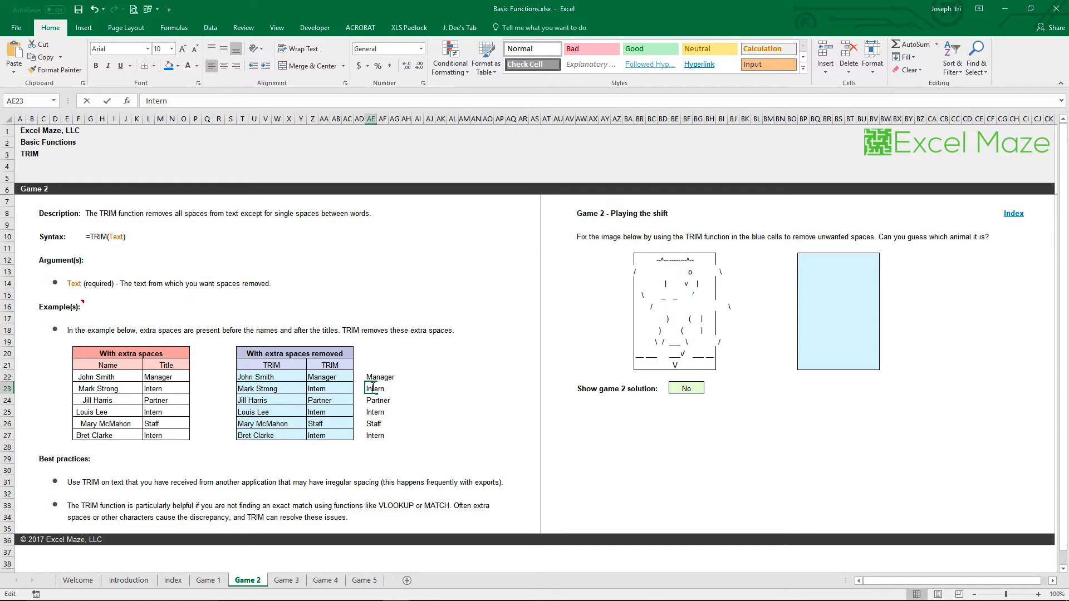
pyautogui.press('Return')
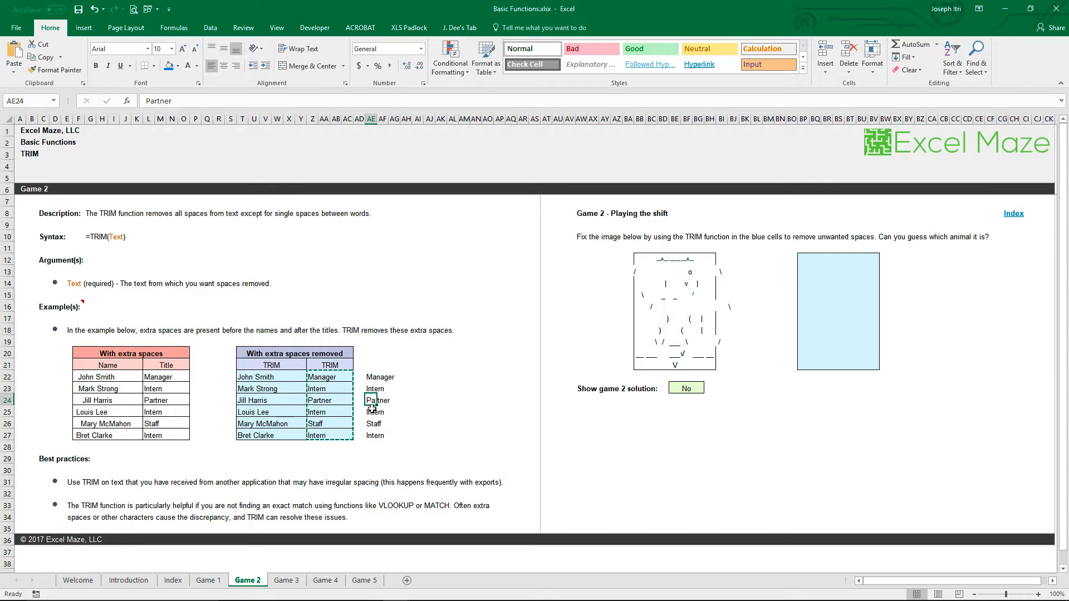
pyautogui.click(371, 410)
# Go to the Game 3 sheet and look at the first, middle and last name cells in row 23
pyautogui.click(296, 580)
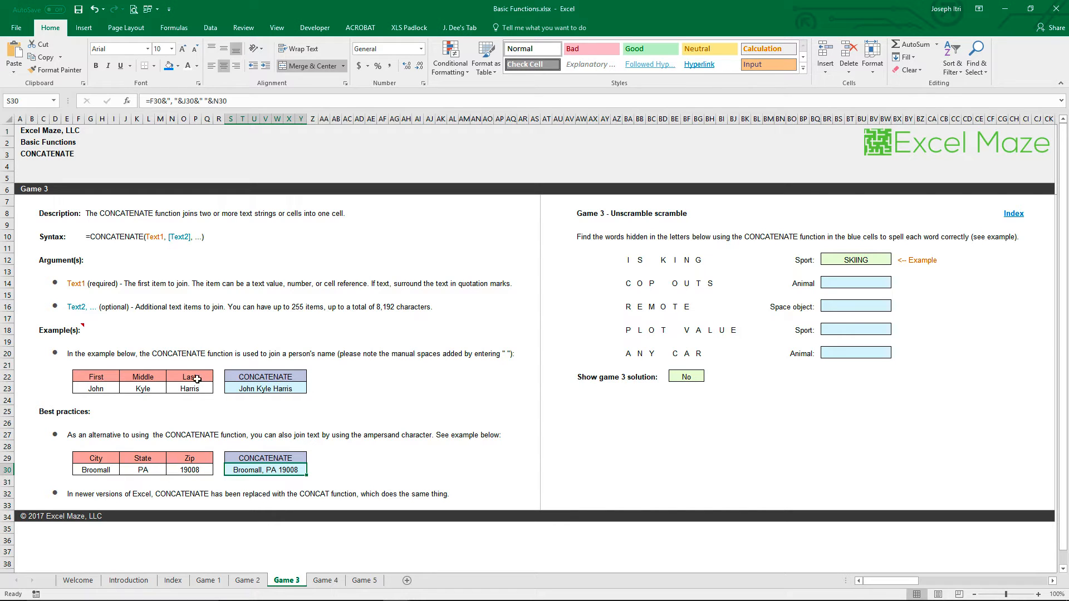
pyautogui.click(111, 390)
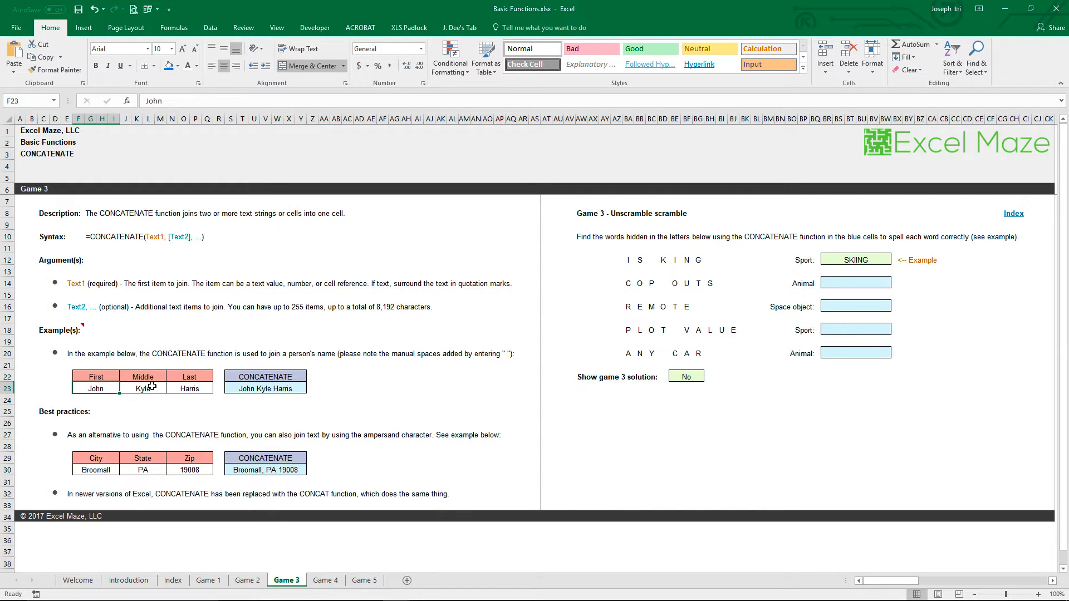
pyautogui.click(152, 386)
pyautogui.click(202, 386)
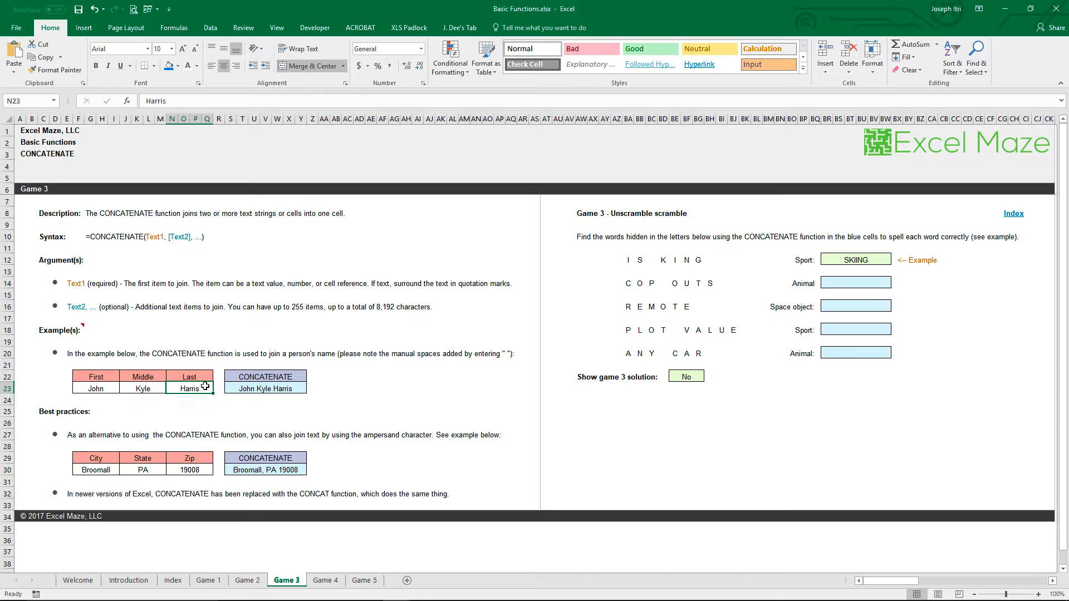
# Add " Jr." as a final text argument after N23 in the CONCATENATE formula in S23
pyautogui.doubleClick(280, 388)
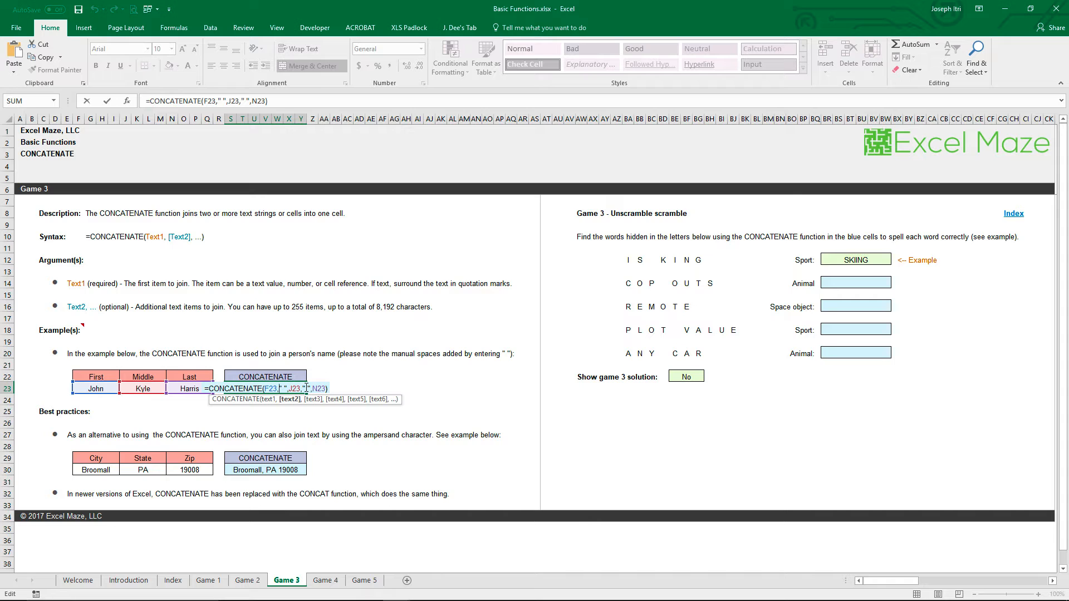
pyautogui.click(276, 388)
pyautogui.click(325, 388)
pyautogui.write(',')
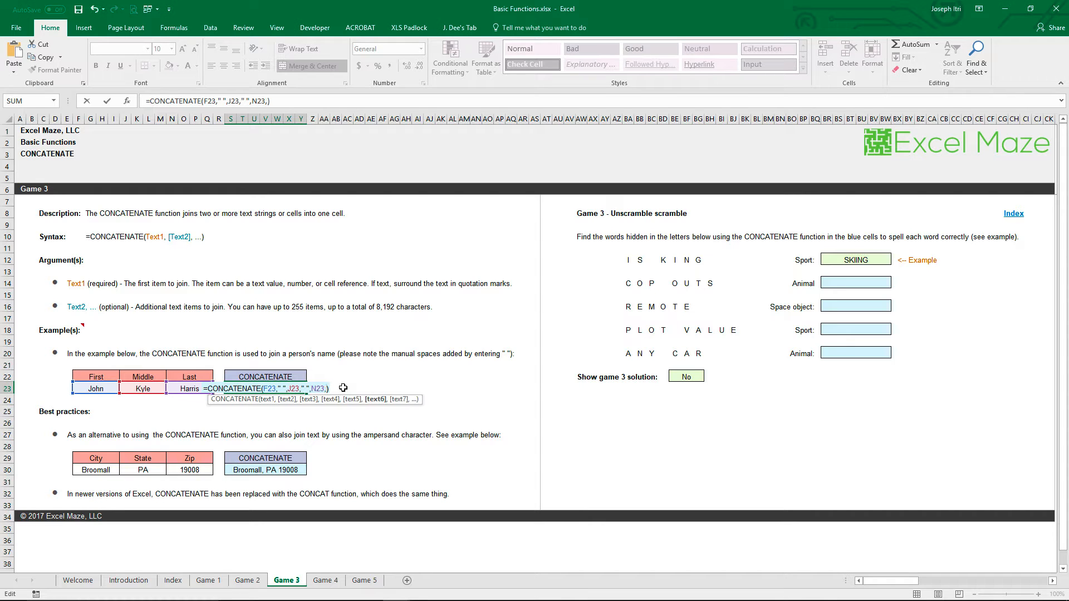
pyautogui.write('"')
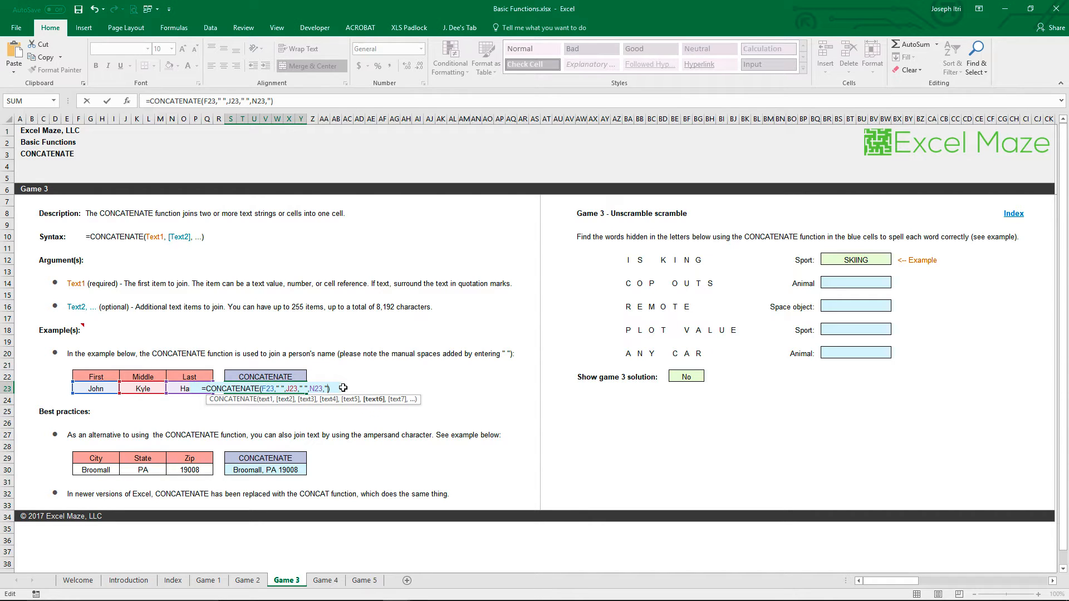
pyautogui.write(' Jr.')
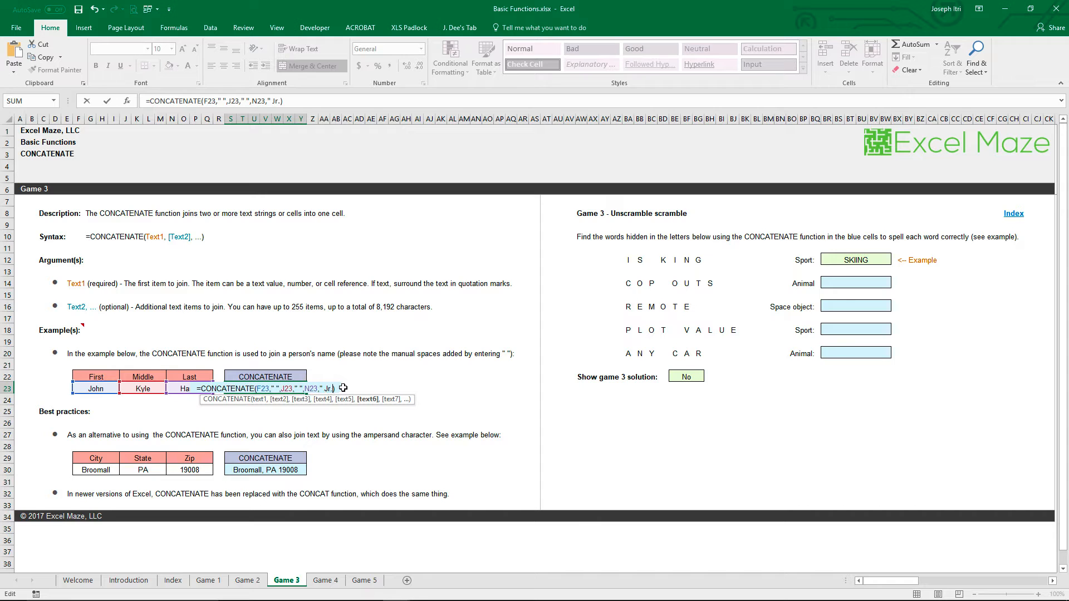
pyautogui.write('"')
pyautogui.press('Return')
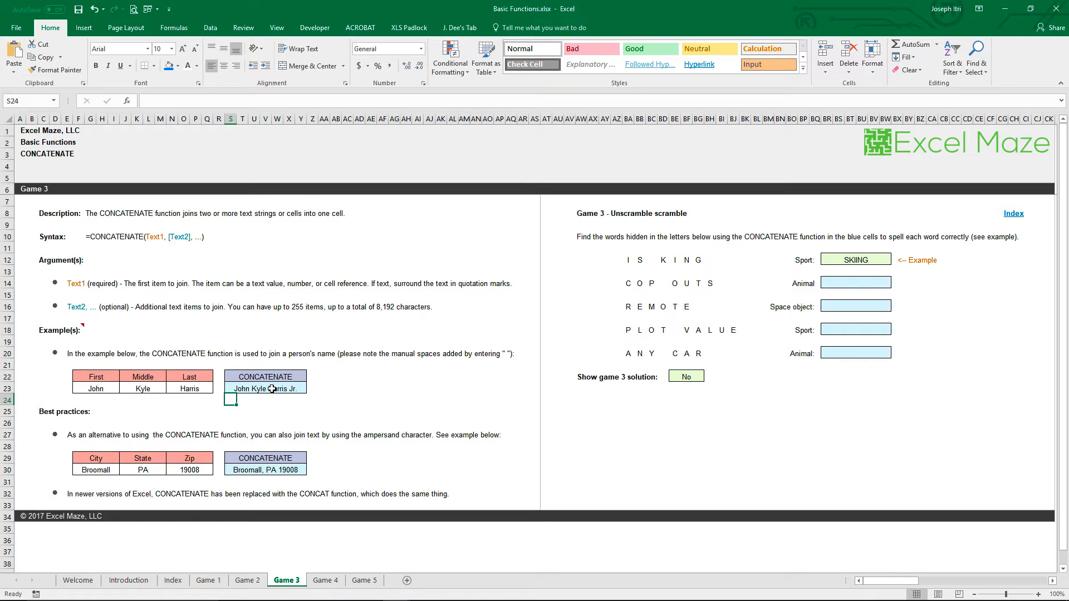
# Review the ampersand formula in S30 that joins the city, state and zip
pyautogui.doubleClick(279, 471)
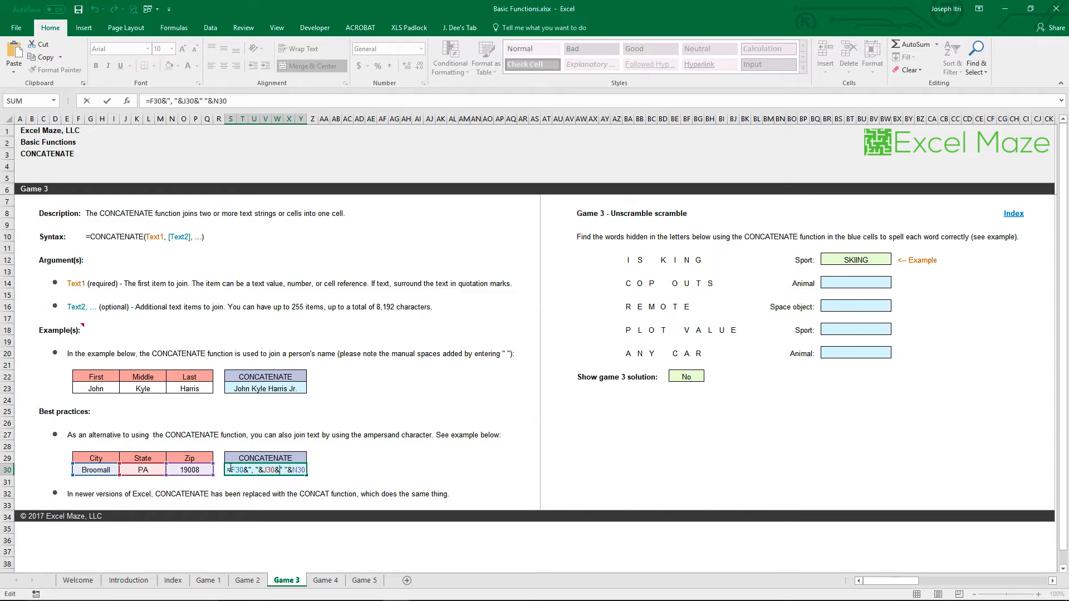
pyautogui.click(231, 469)
pyautogui.press('Return')
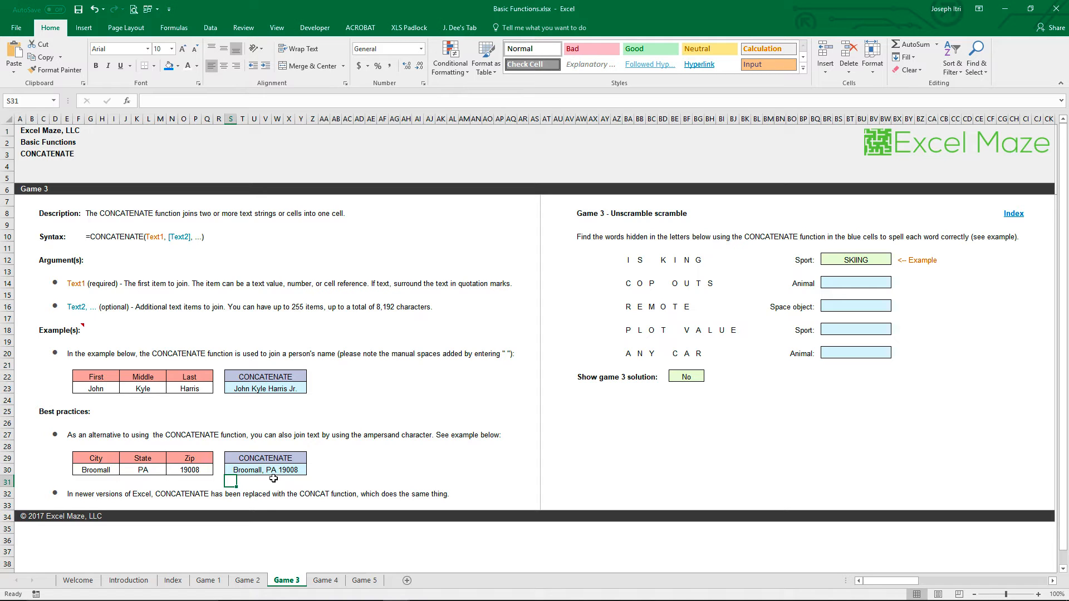
# Go to the Game 4 sheet and review the IF formula in L25 that compares the two values
pyautogui.click(325, 580)
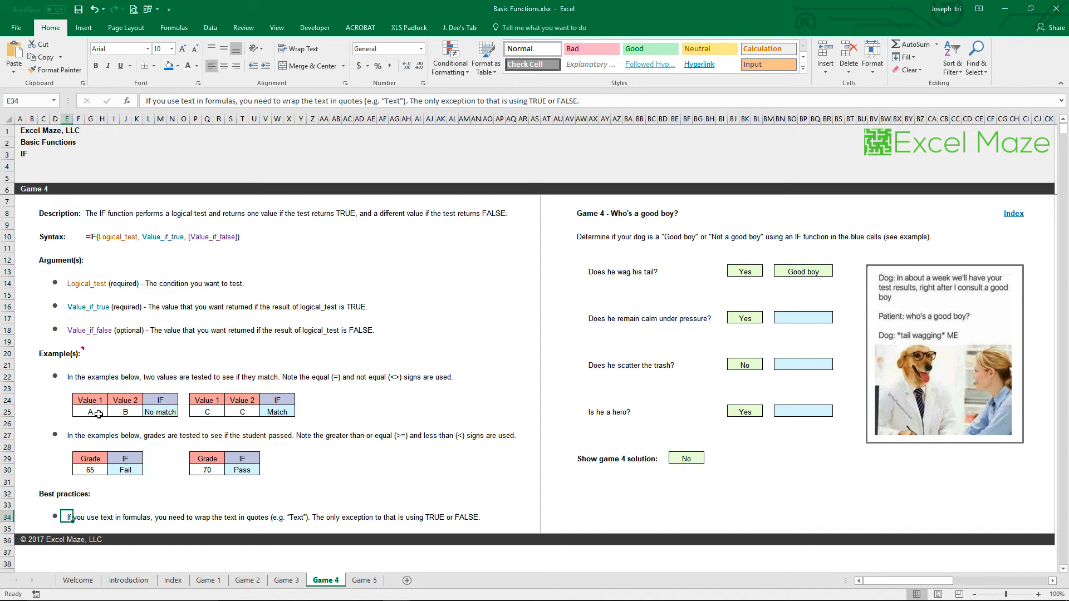
pyautogui.doubleClick(159, 411)
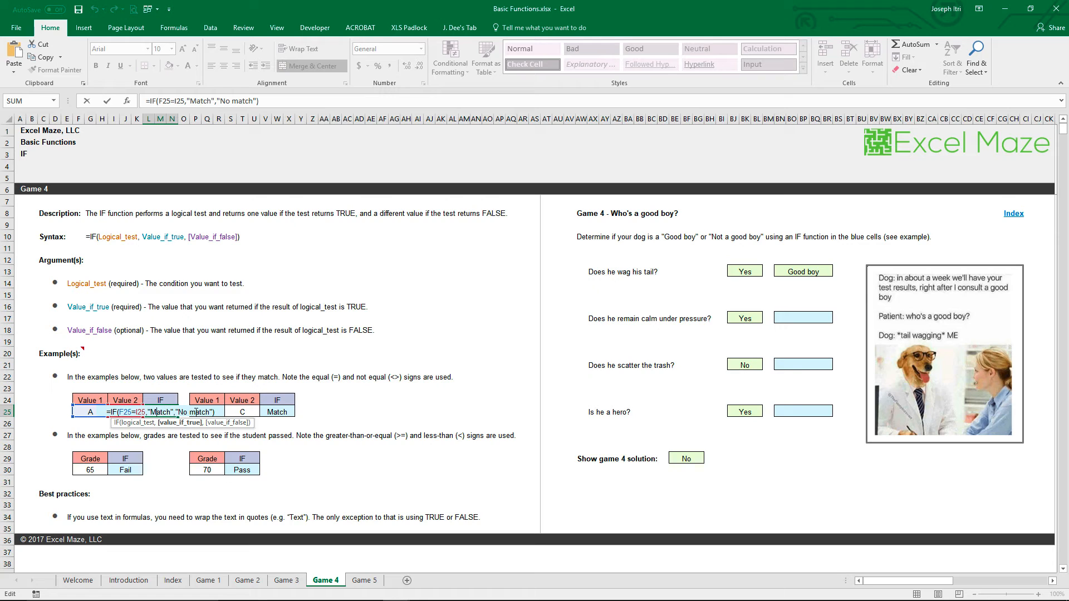
pyautogui.press('Return')
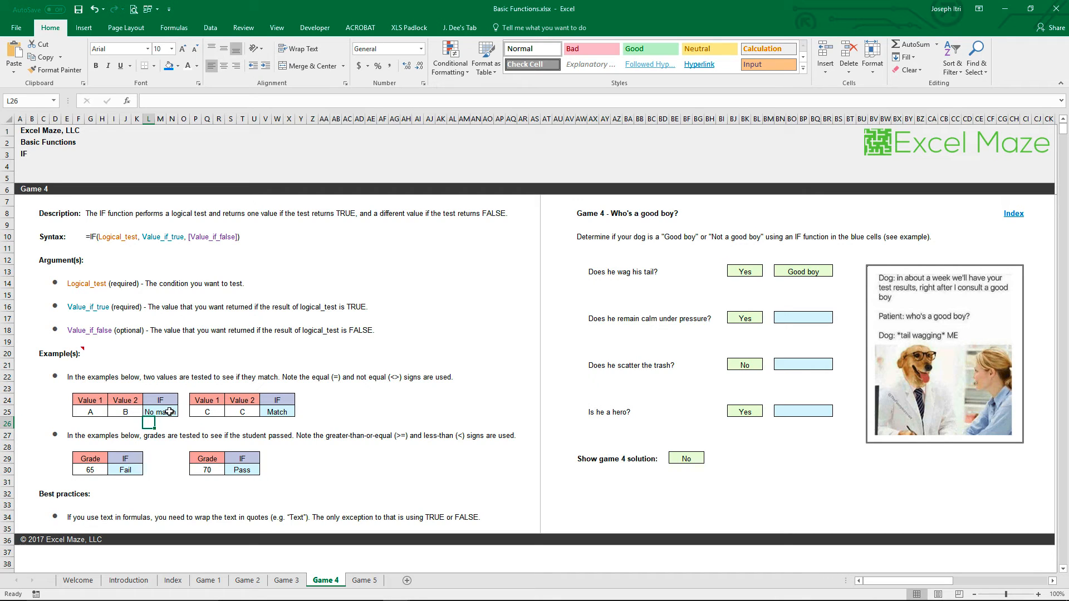
# Review the greater-than-or-equal IF formula in I30 that tests the first grade
pyautogui.click(131, 469)
pyautogui.doubleClick(132, 470)
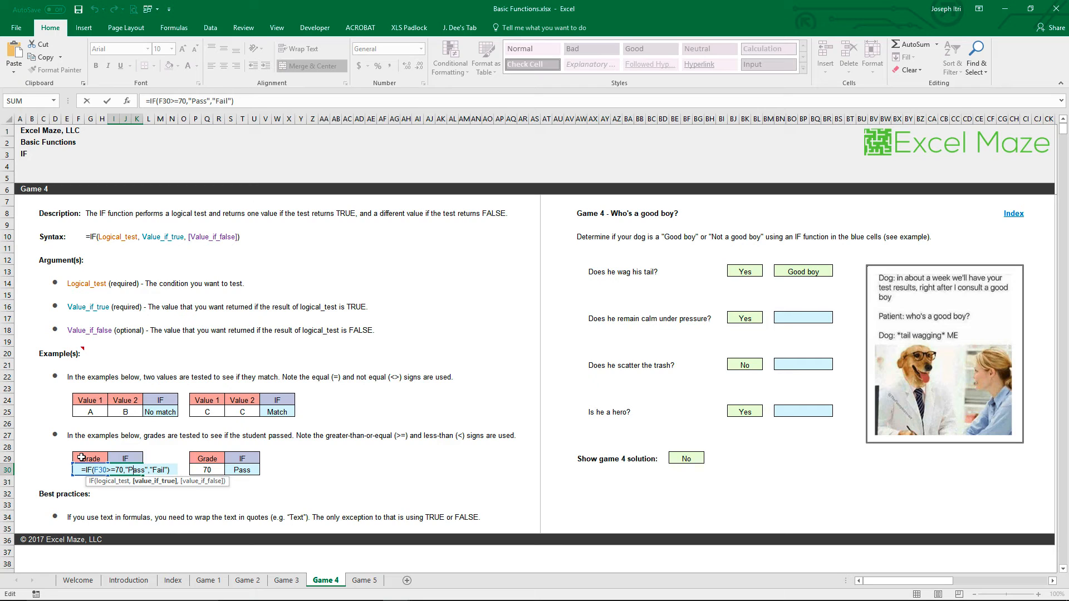
pyautogui.press('Return')
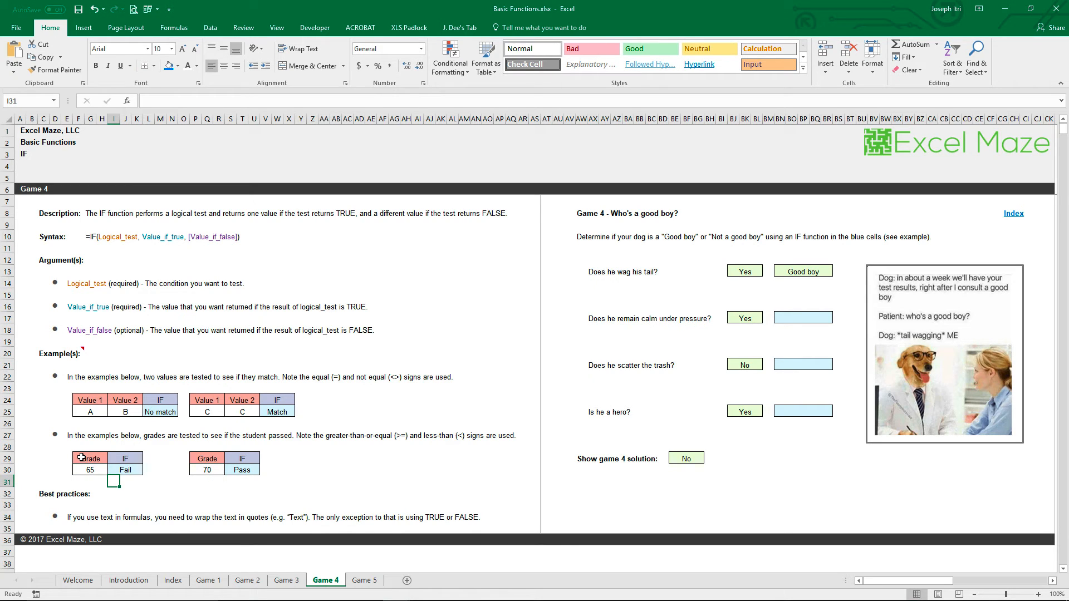
pyautogui.press('Up')
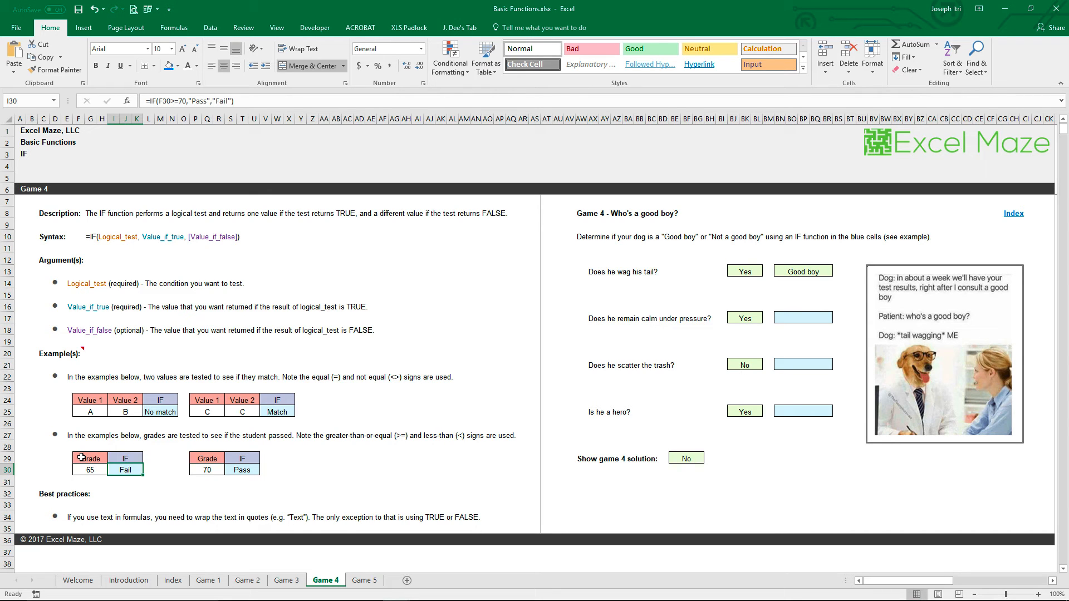
# Go to the Game 5 sheet and review the LEN formulas in T18 and T20
pyautogui.click(363, 581)
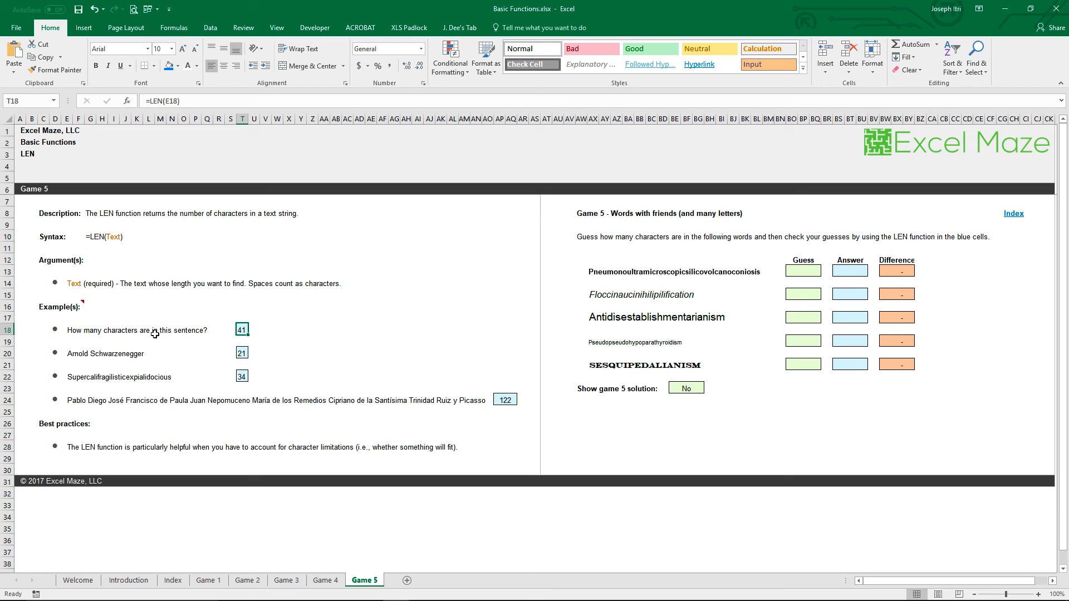
pyautogui.doubleClick(242, 330)
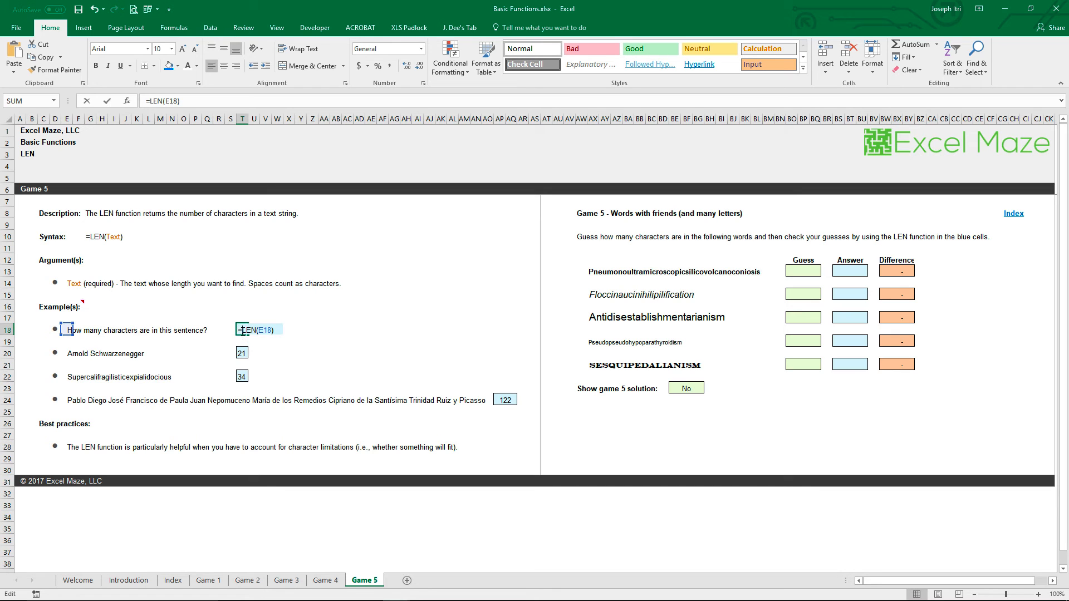
pyautogui.hotkey('ctrl', 'Return')
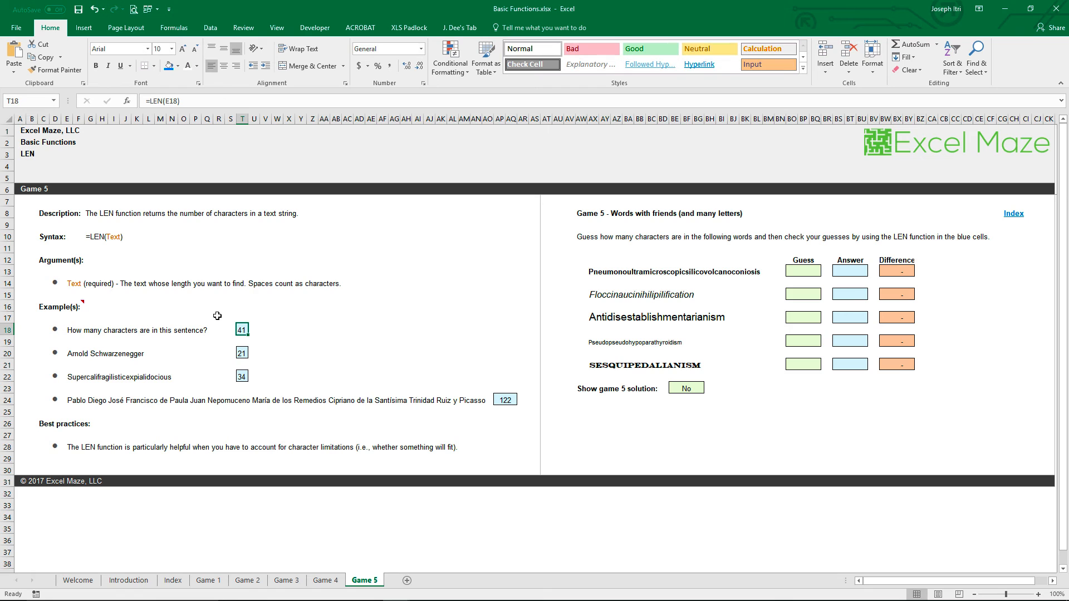
pyautogui.click(241, 352)
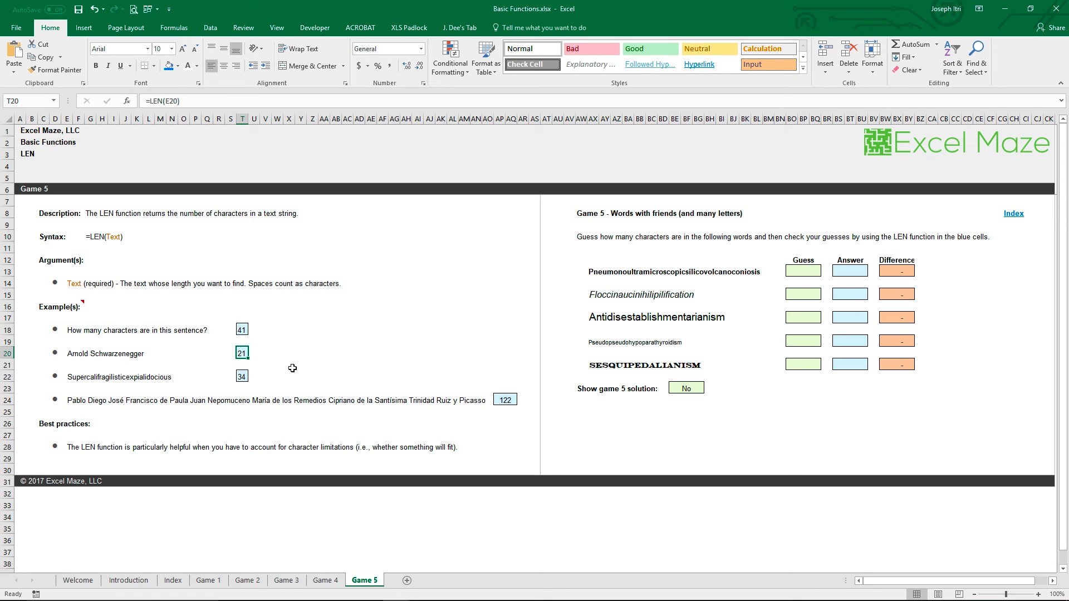